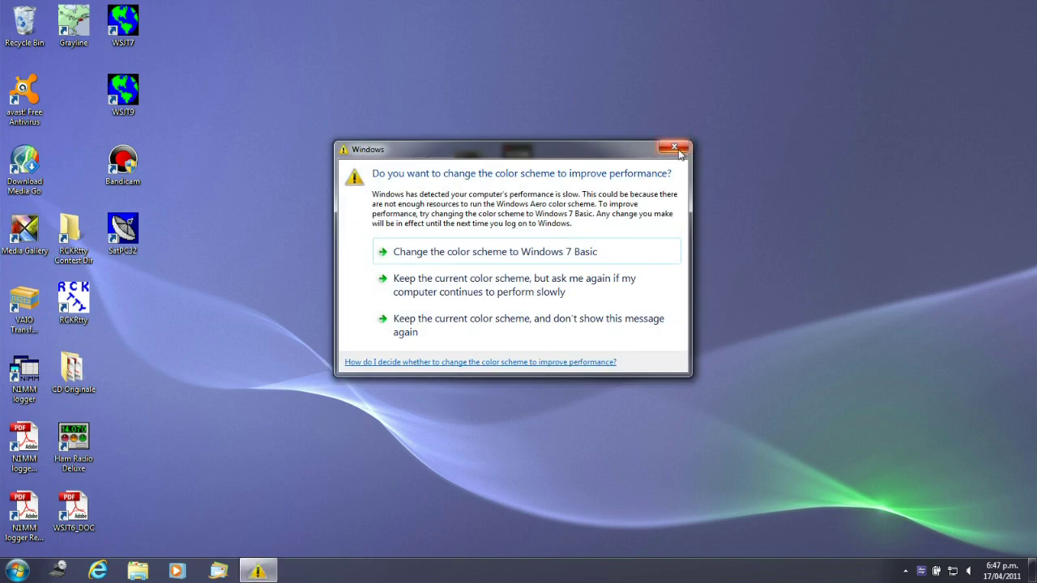
Dismiss the Windows color scheme prompt without choosing any of its options.
{"action": "left_click", "coordinate": [676, 150]}
{"action": "double_click", "coordinate": [463, 187]}
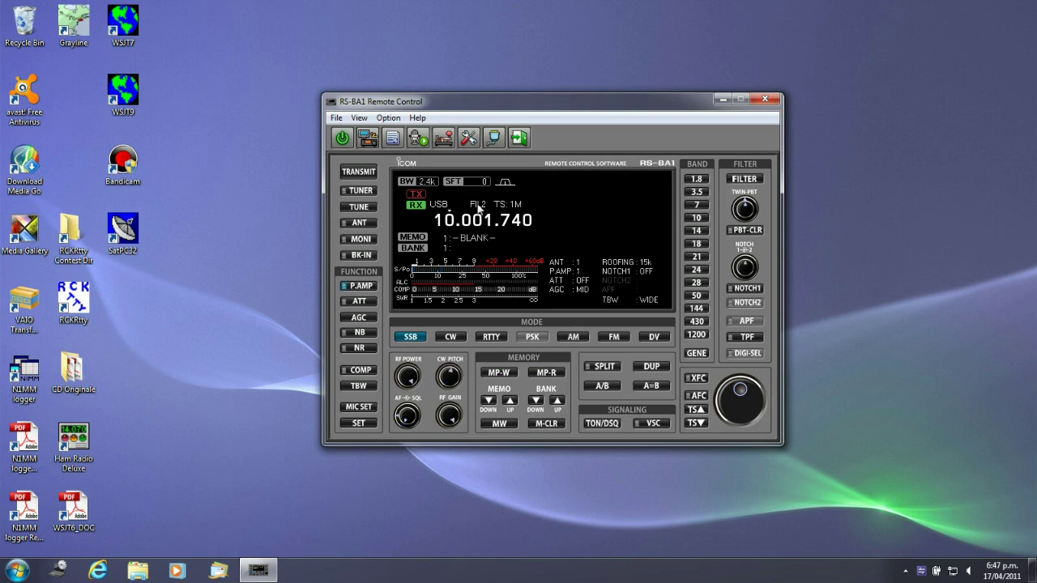
Disconnect the radio and open its connection settings.
{"action": "left_click", "coordinate": [344, 138]}
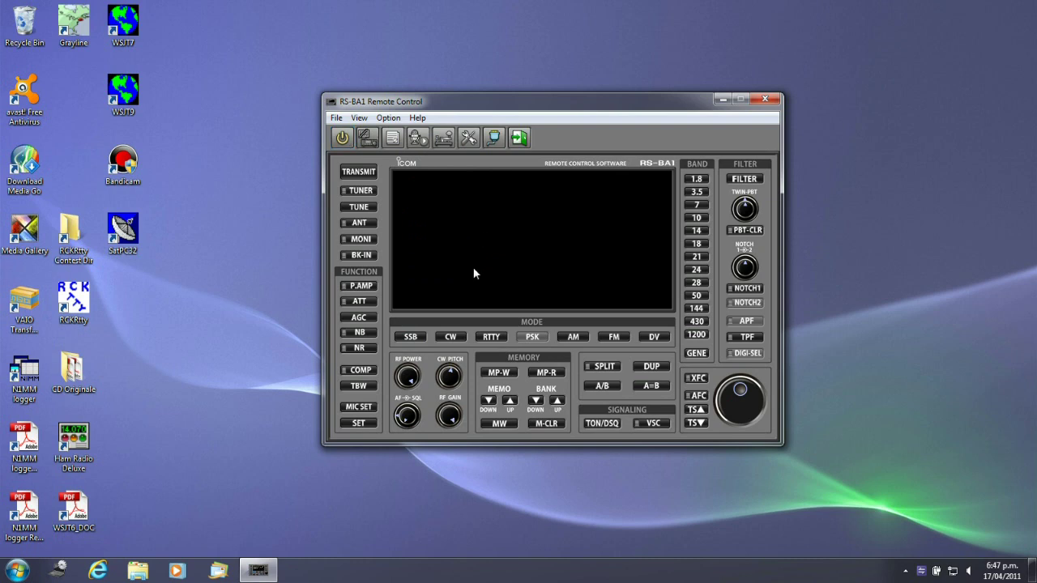
{"action": "left_click", "coordinate": [392, 119]}
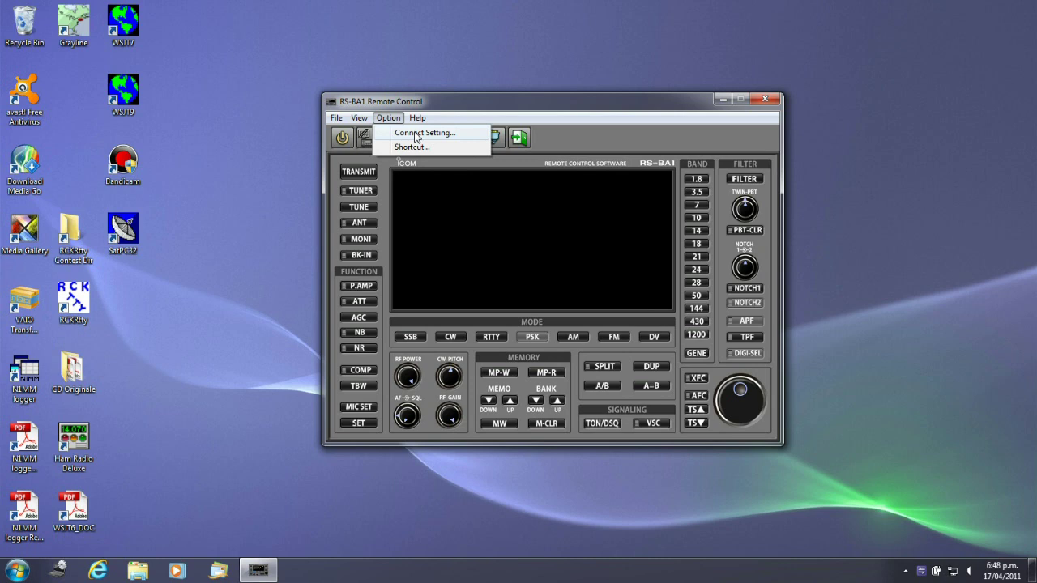
{"action": "left_click", "coordinate": [415, 134]}
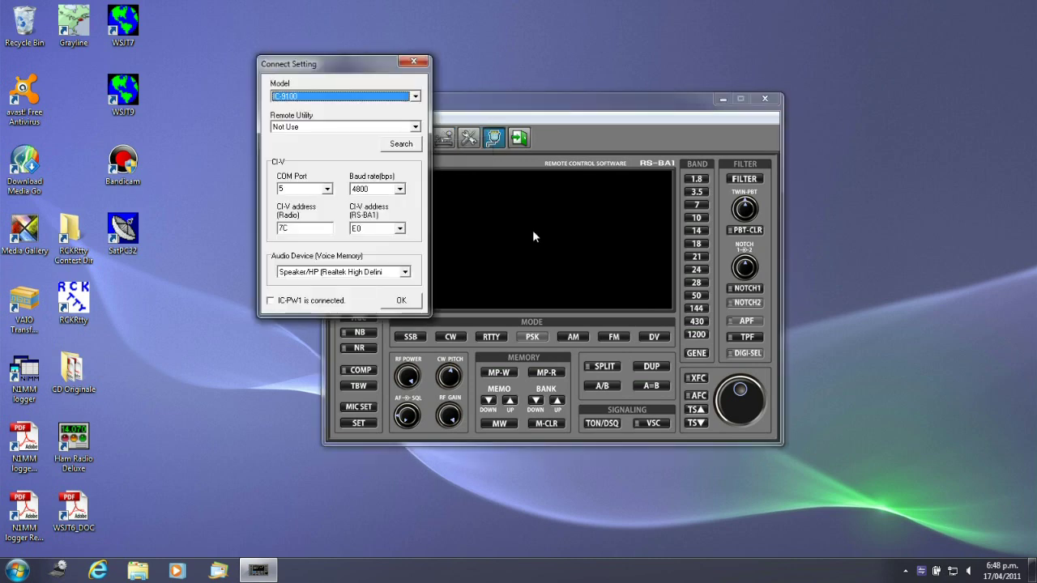
Select IC-9100 as the radio model, confirm the connection settings and reconnect to the radio.
{"action": "left_click", "coordinate": [366, 96]}
{"action": "left_click", "coordinate": [416, 130]}
{"action": "left_click_drag", "start_coordinate": [416, 130], "coordinate": [415, 173]}
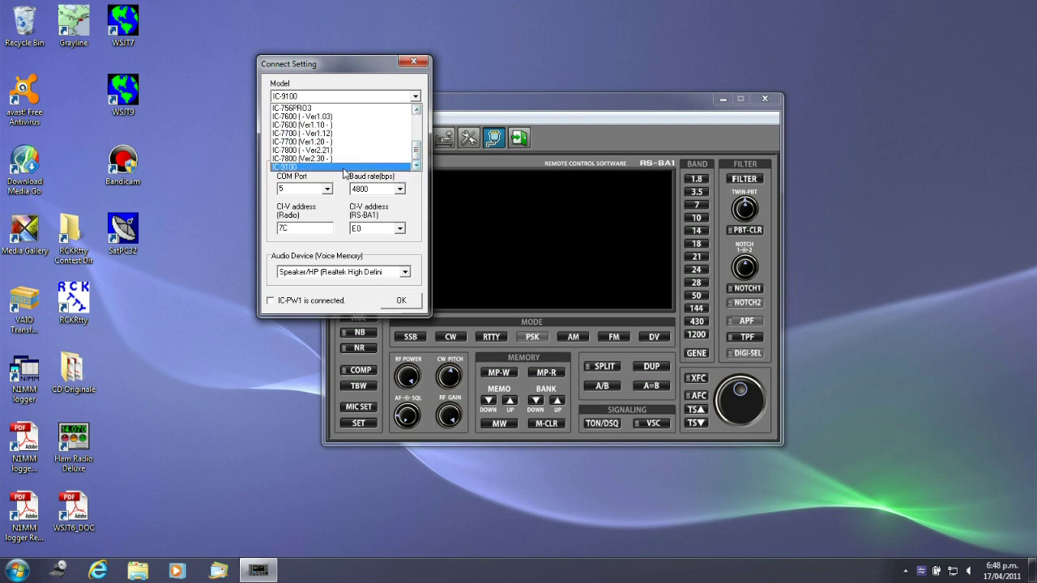
{"action": "left_click", "coordinate": [343, 167]}
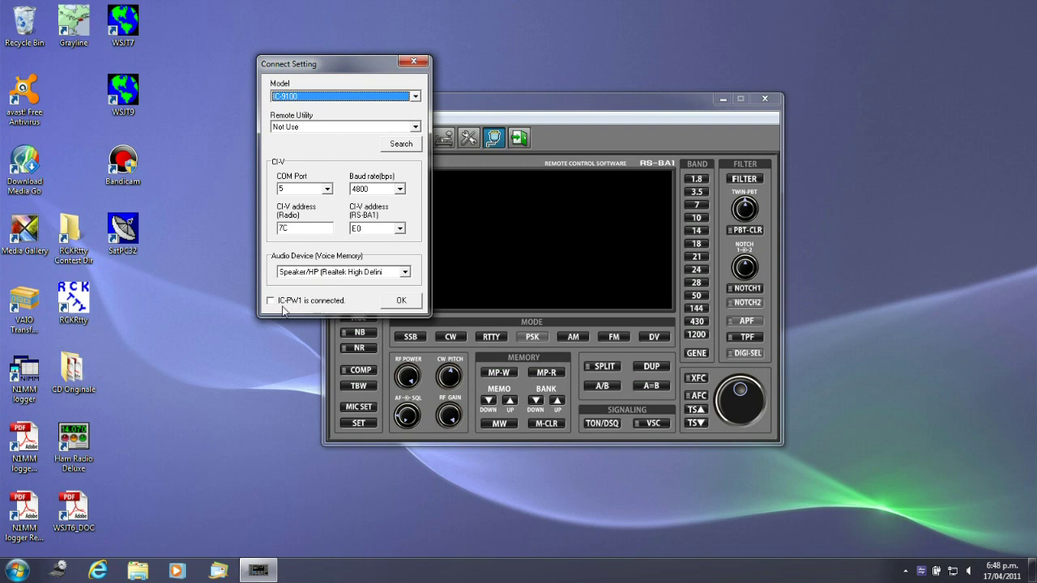
{"action": "left_click", "coordinate": [397, 301]}
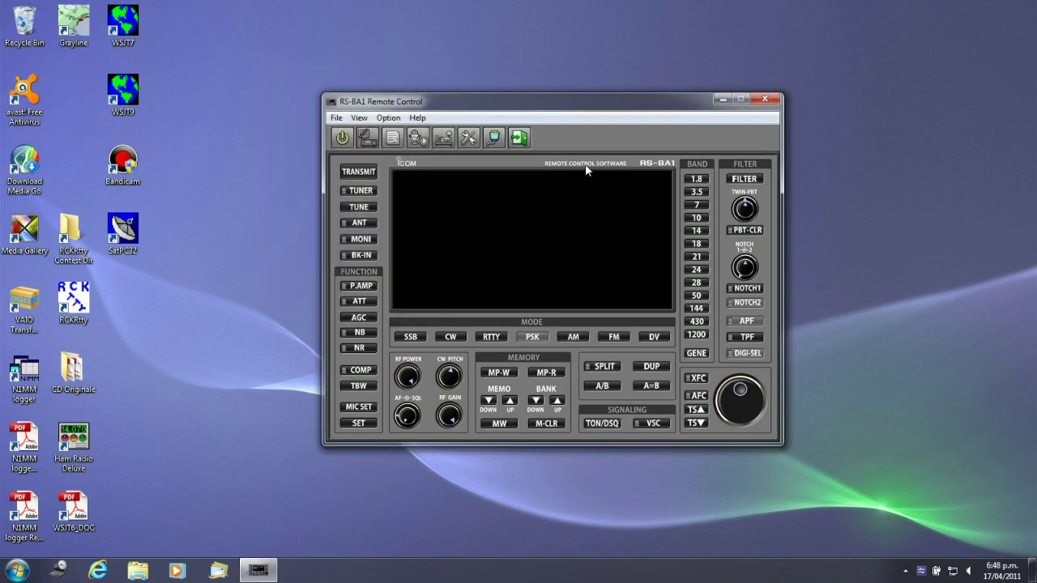
{"action": "left_click", "coordinate": [342, 138]}
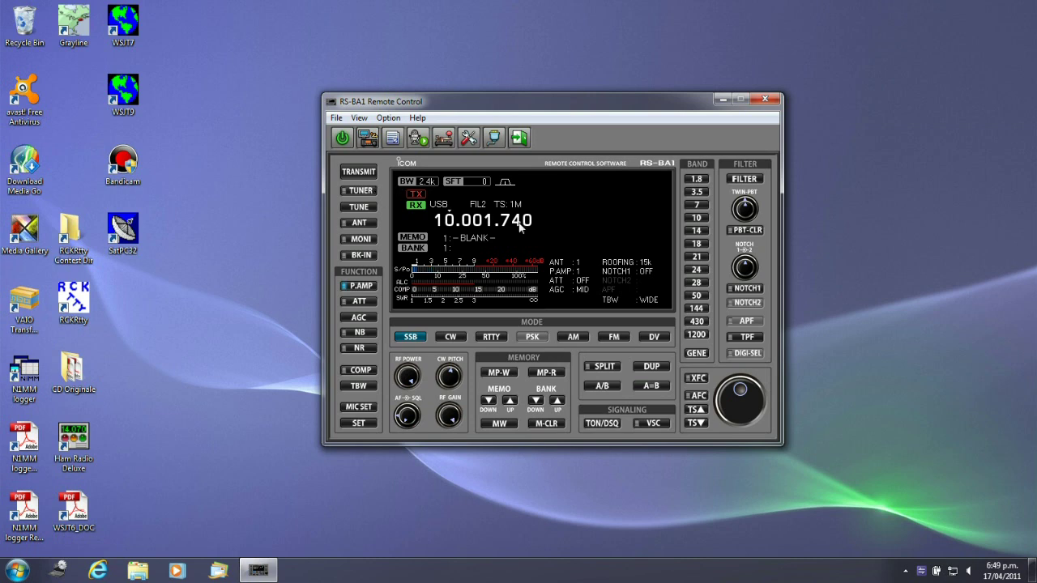
Switch to the 14 MHz band and toggle transmit on and off.
{"action": "left_click", "coordinate": [697, 231]}
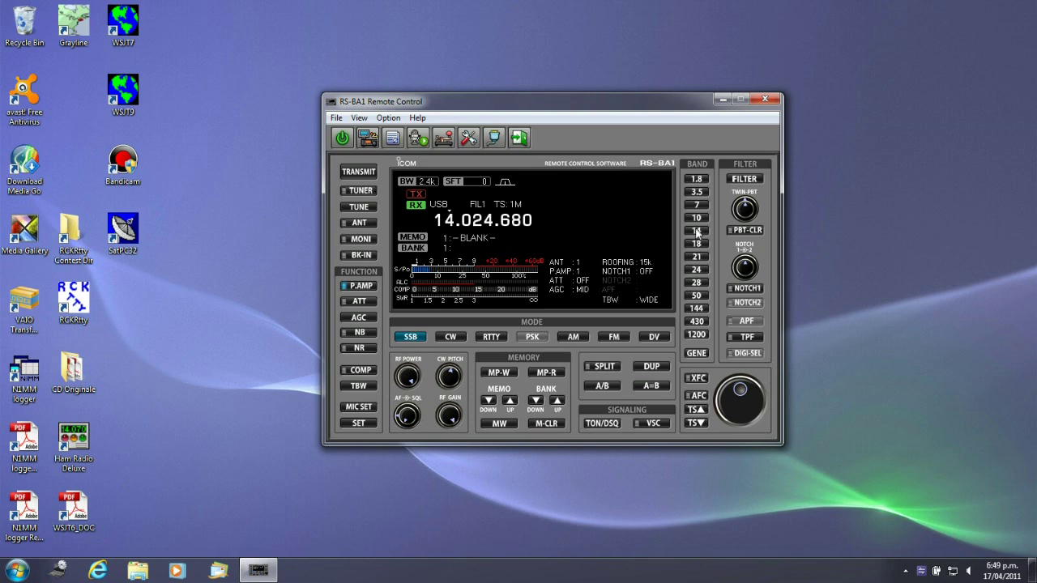
{"action": "left_click", "coordinate": [357, 172]}
{"action": "left_click", "coordinate": [357, 172]}
Tune up to 20.024.680 in 1 MHz steps and back down, and continue with fine 10 Hz tuning to 1319.025.160.
{"action": "scroll", "coordinate": [750, 407], "scroll_direction": "up", "scroll_amount": 5}
{"action": "scroll", "coordinate": [750, 407], "scroll_direction": "up", "scroll_amount": 1}
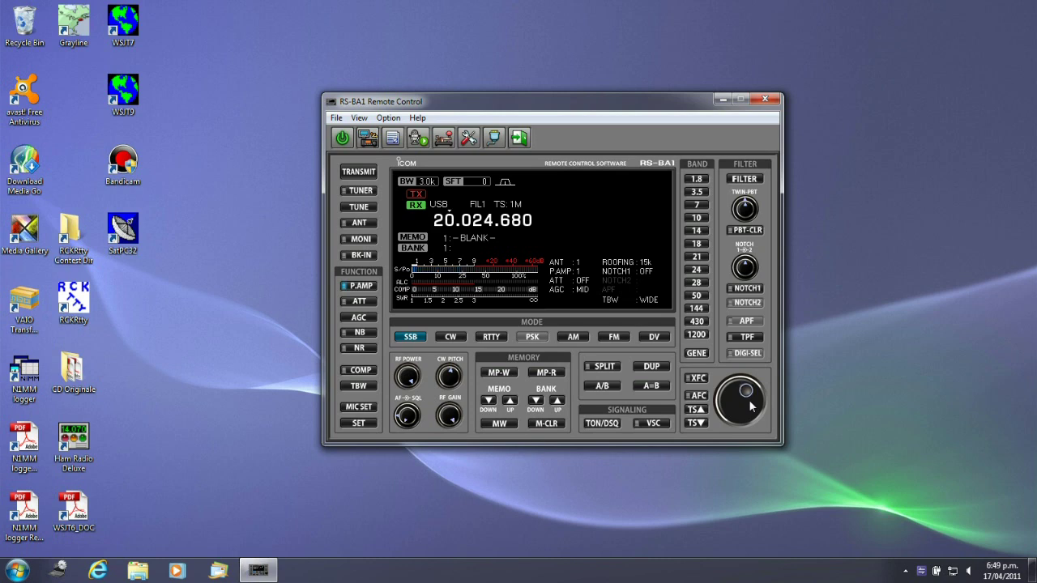
{"action": "scroll", "coordinate": [728, 402], "scroll_direction": "down", "scroll_amount": 5}
{"action": "scroll", "coordinate": [728, 401], "scroll_direction": "down", "scroll_amount": 10}
{"action": "scroll", "coordinate": [727, 401], "scroll_direction": "down", "scroll_amount": 10}
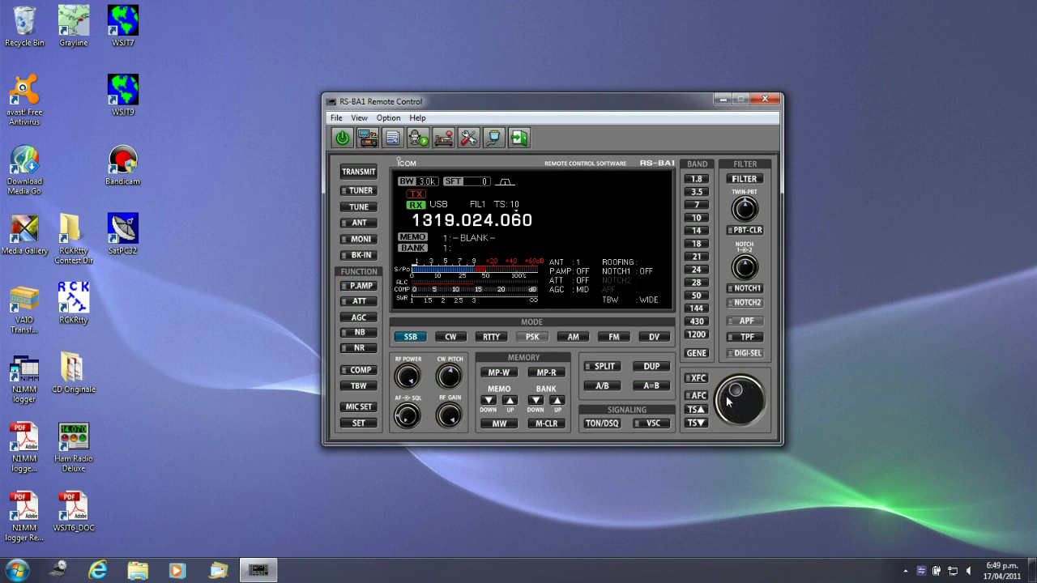
{"action": "scroll", "coordinate": [761, 395], "scroll_direction": "up", "scroll_amount": 2}
{"action": "scroll", "coordinate": [762, 395], "scroll_direction": "up", "scroll_amount": 20}
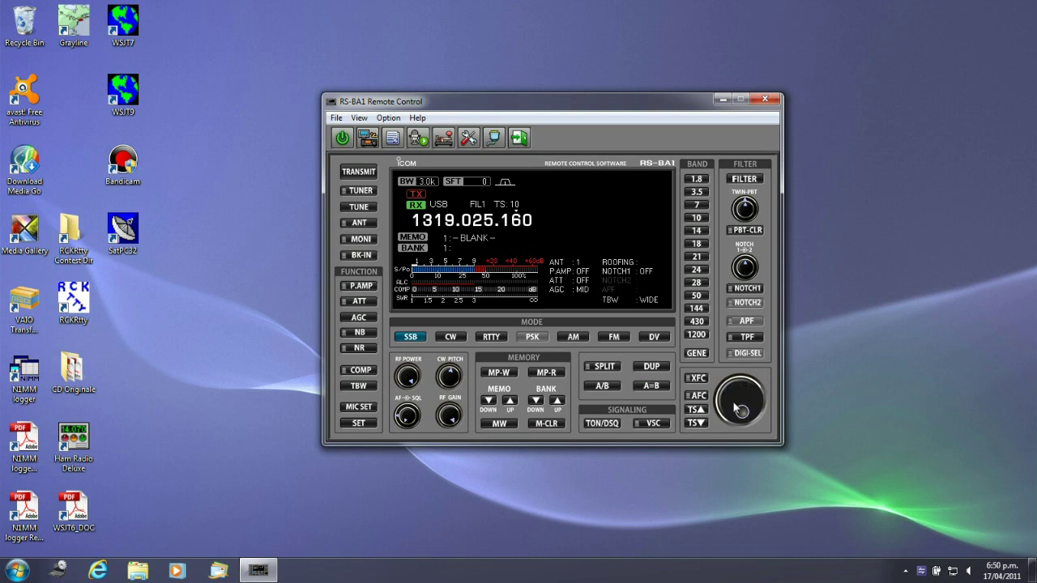
Return to the 14 MHz band and cycle through its stored frequencies until 14.024.680 USB is selected.
{"action": "left_click", "coordinate": [696, 246]}
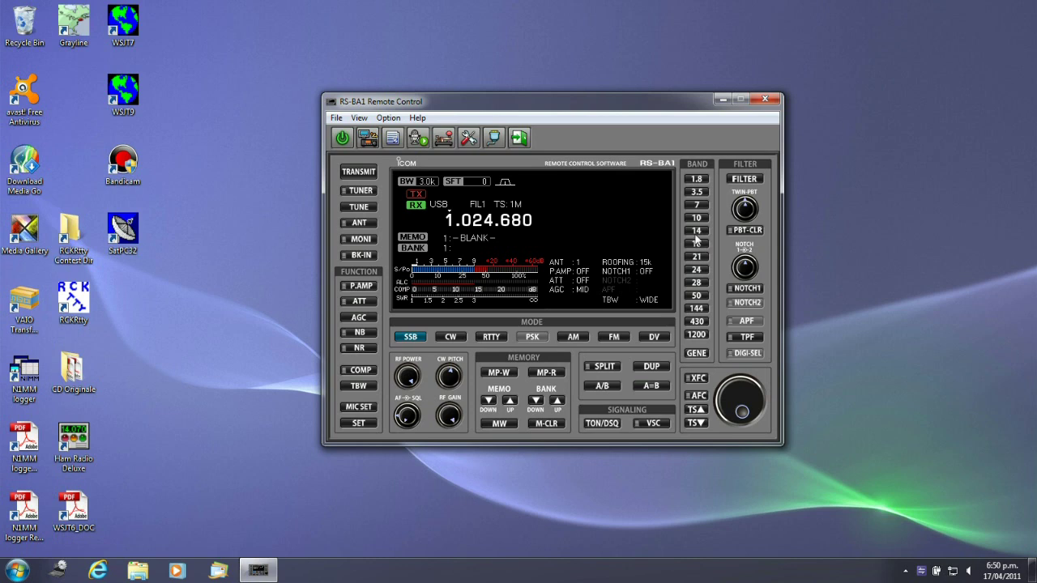
{"action": "left_click", "coordinate": [696, 232]}
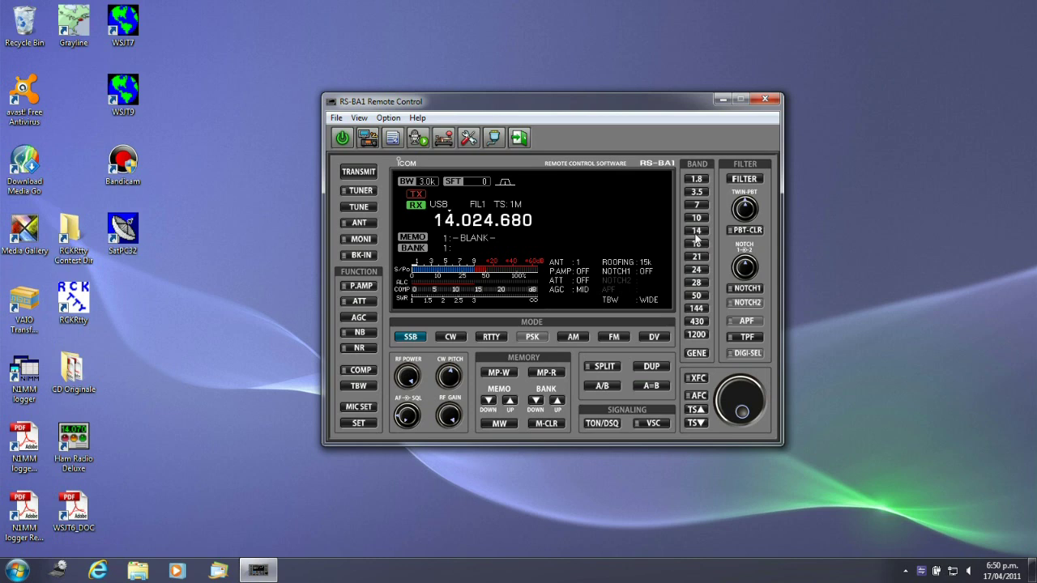
{"action": "left_click", "coordinate": [697, 354]}
{"action": "left_click", "coordinate": [694, 232]}
{"action": "left_click", "coordinate": [696, 232]}
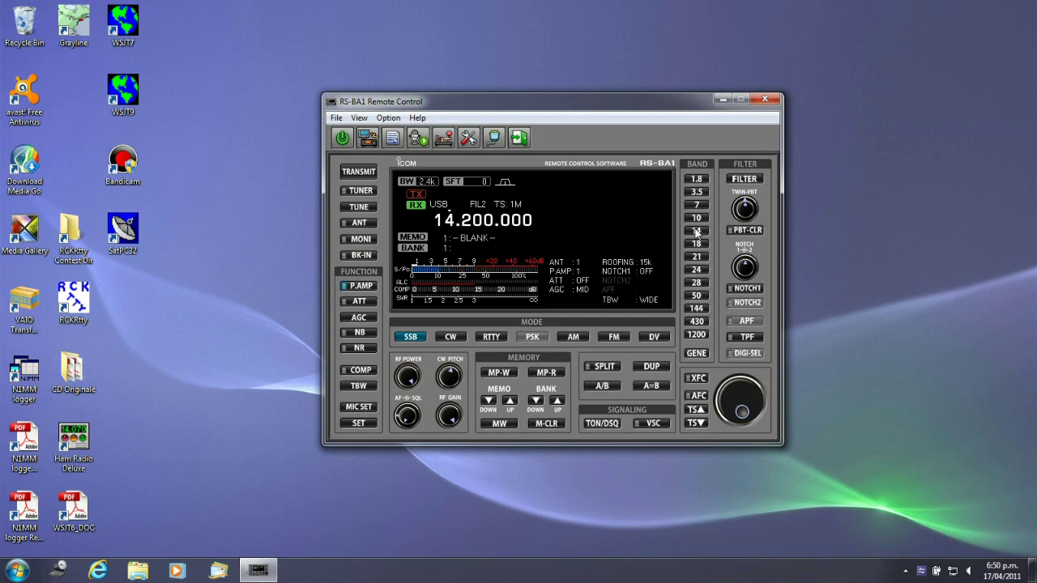
{"action": "left_click", "coordinate": [696, 233]}
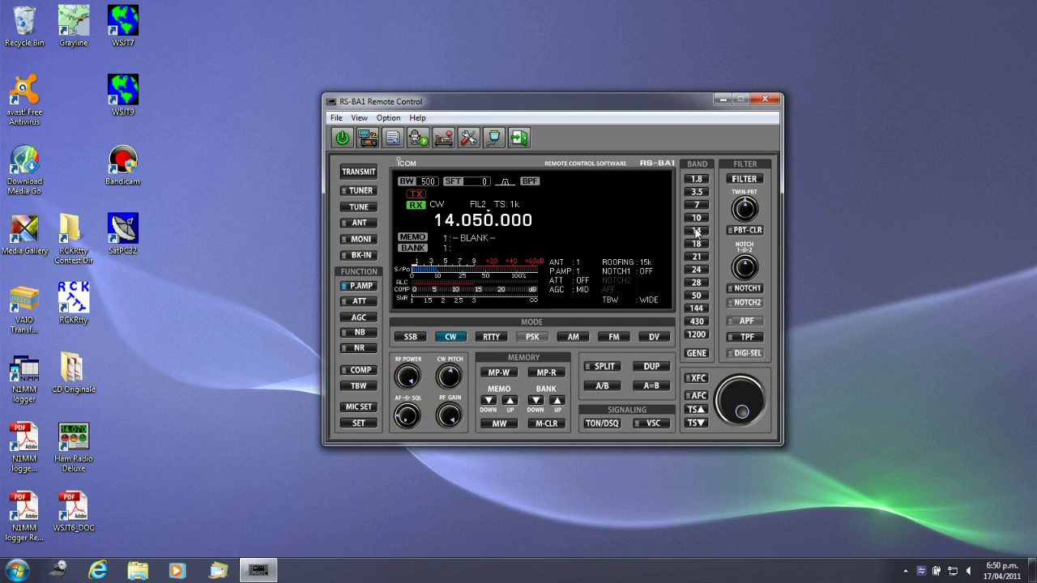
{"action": "left_click", "coordinate": [695, 233]}
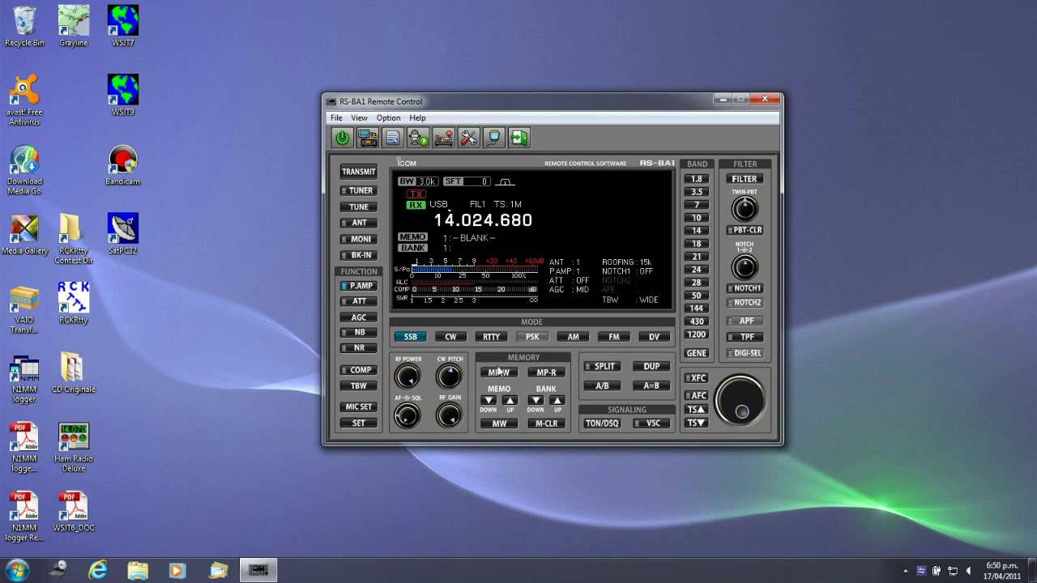
View the speech compressor level control and examine the available AGC-MID delay values for SSB.
{"action": "left_click", "coordinate": [362, 371]}
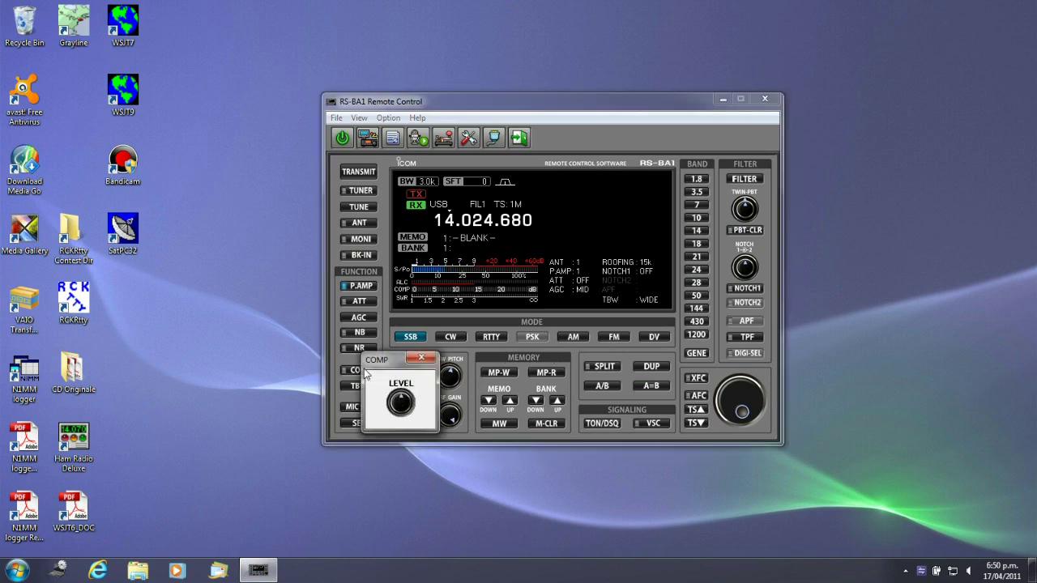
{"action": "left_click", "coordinate": [420, 359]}
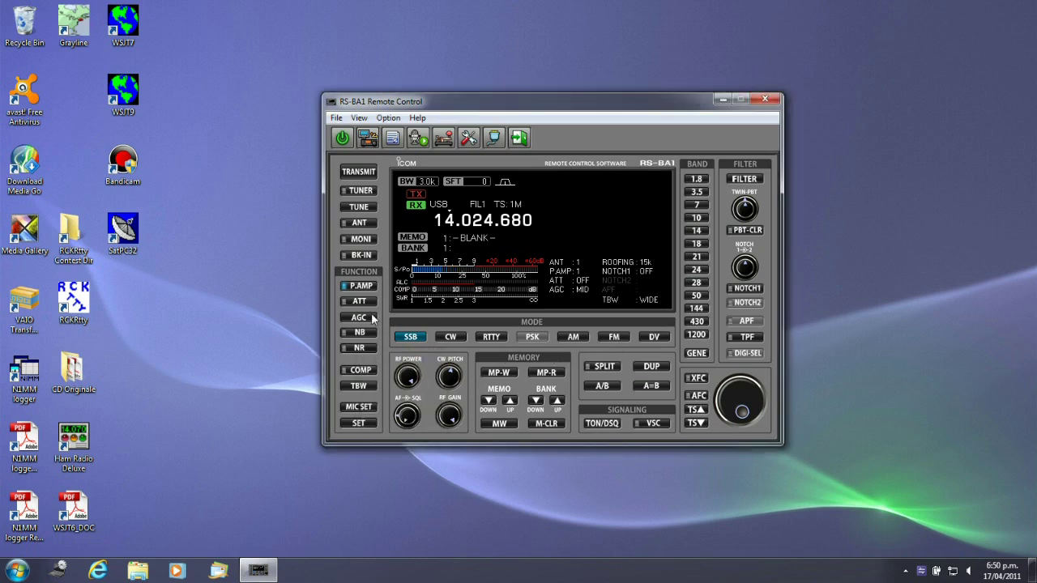
{"action": "left_click", "coordinate": [370, 319]}
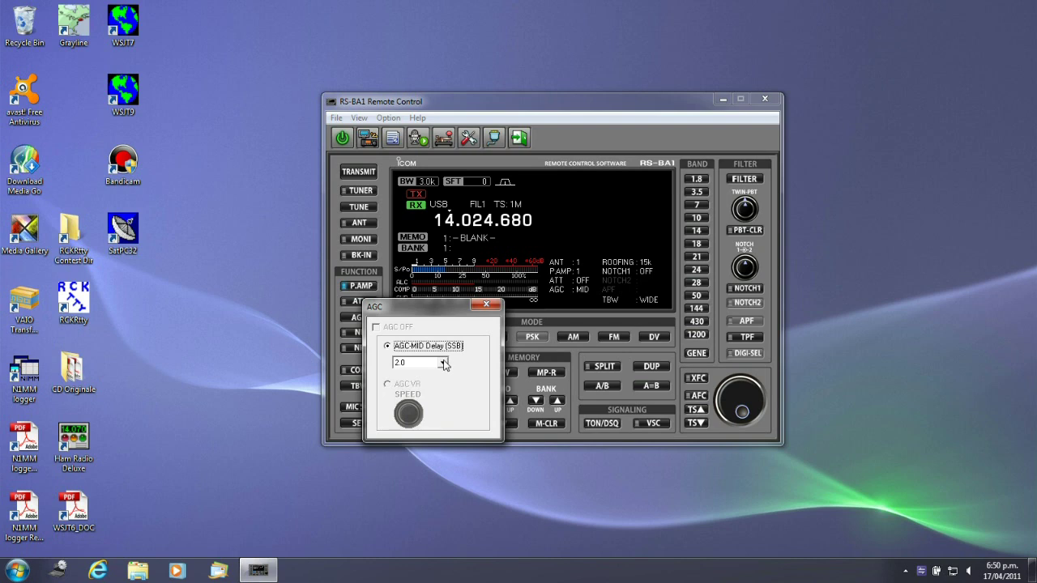
{"action": "left_click", "coordinate": [443, 363]}
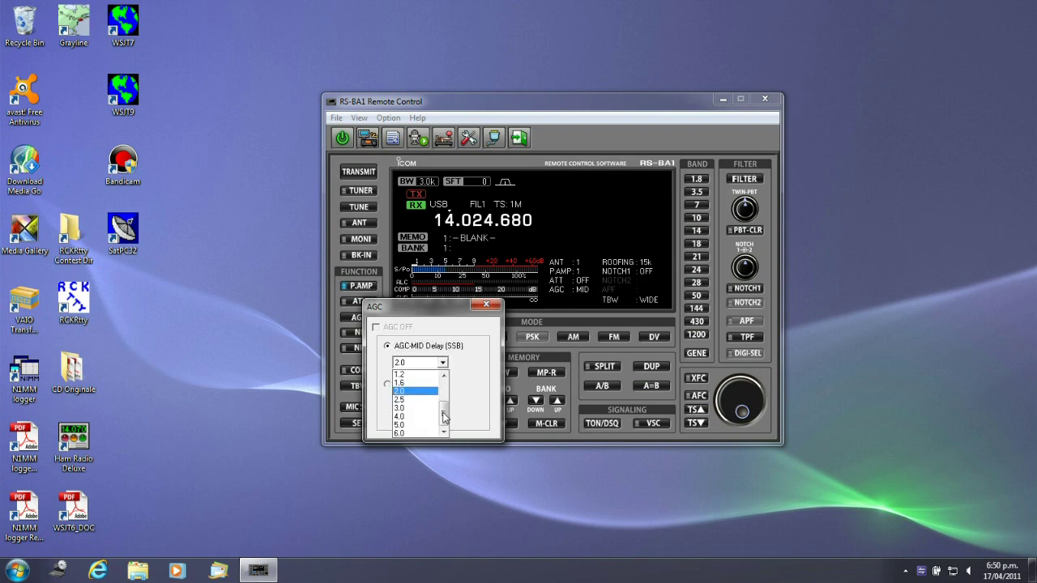
{"action": "left_click_drag", "start_coordinate": [444, 421], "coordinate": [444, 393]}
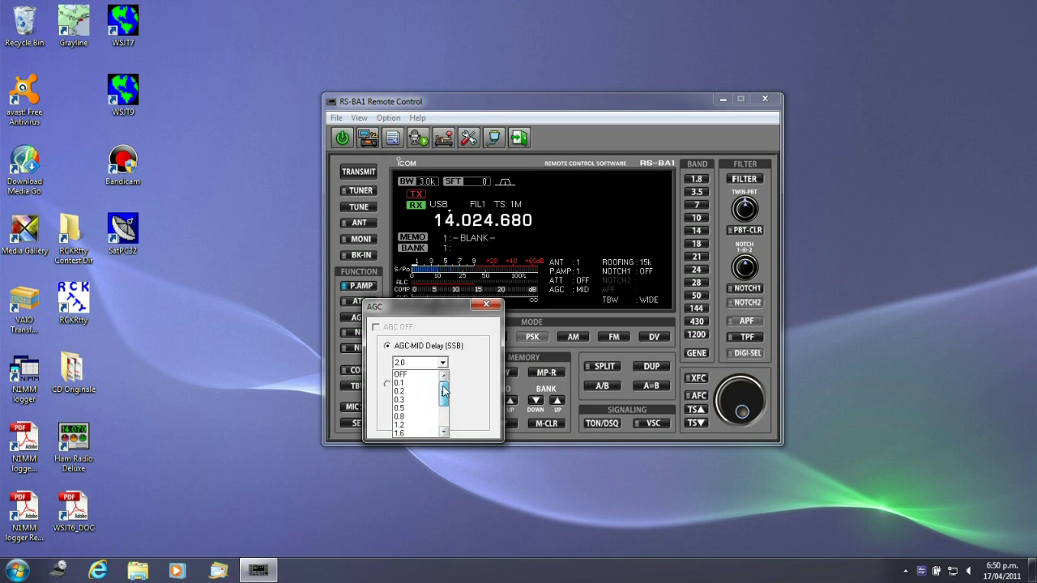
{"action": "left_click", "coordinate": [456, 346]}
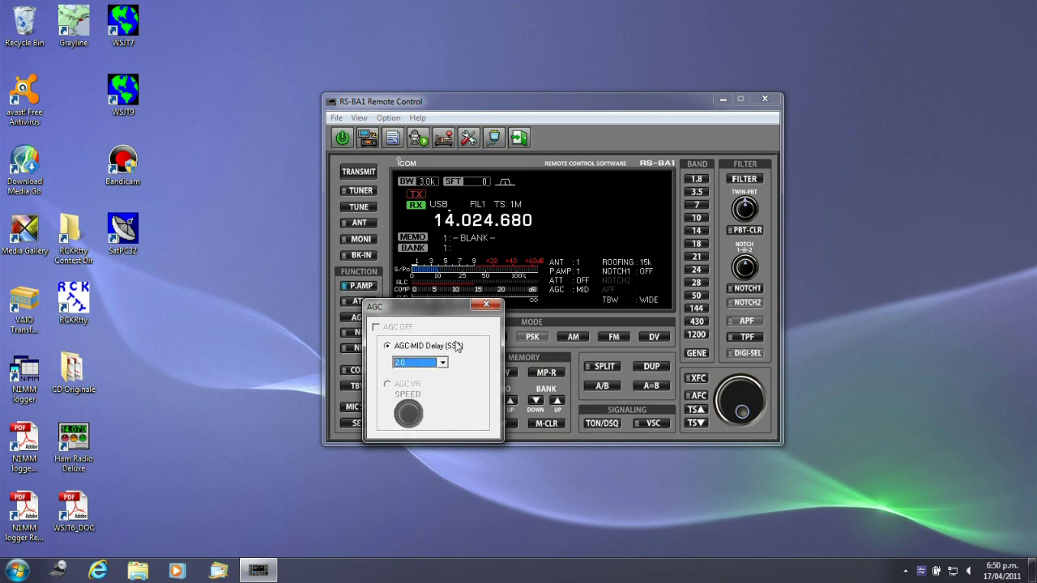
{"action": "left_click", "coordinate": [486, 305]}
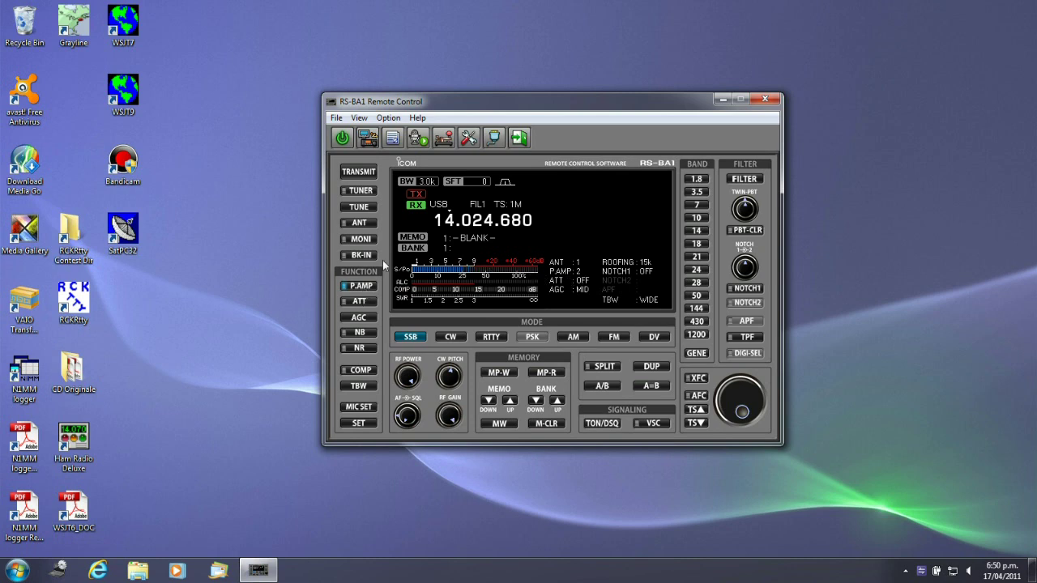
Switch the preamp off, cycle the attenuator back to OFF and set the AGC to SLOW.
{"action": "left_click", "coordinate": [361, 288]}
{"action": "left_click", "coordinate": [361, 301]}
{"action": "left_click", "coordinate": [360, 301]}
{"action": "left_click", "coordinate": [358, 316]}
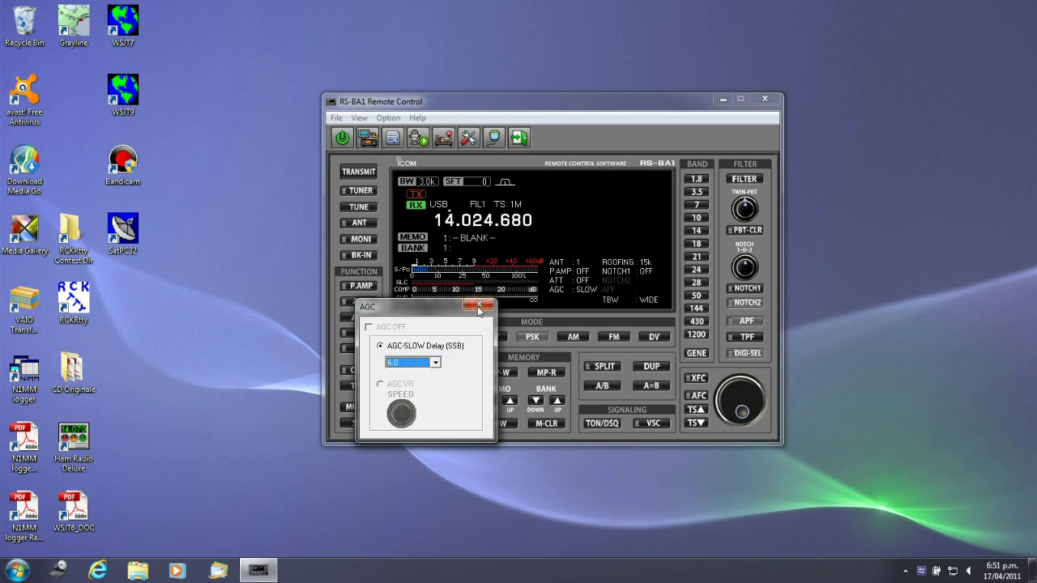
{"action": "left_click", "coordinate": [478, 305]}
View the microphone modulation source and level settings.
{"action": "left_click", "coordinate": [359, 407]}
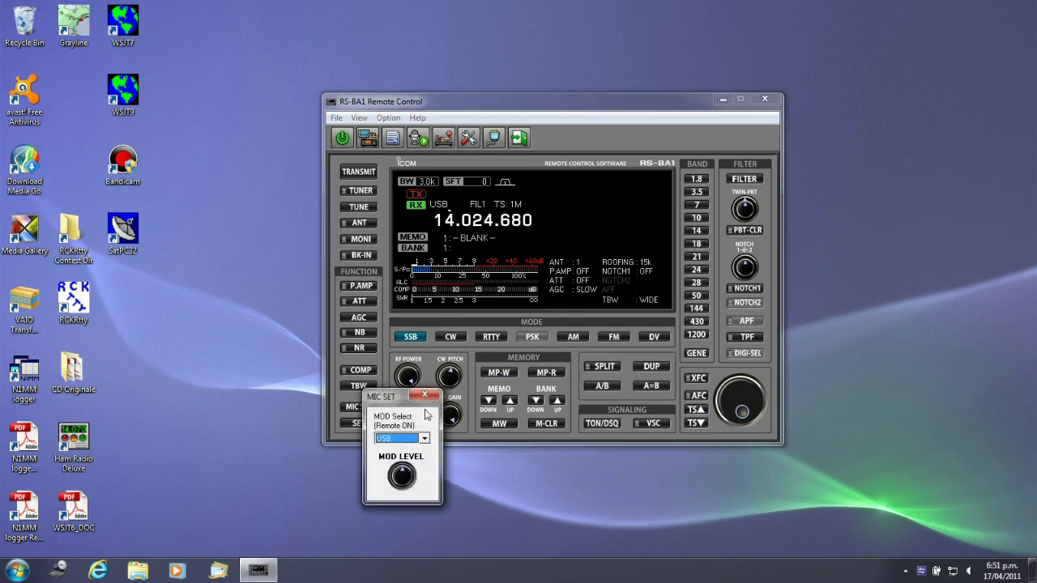
{"action": "left_click", "coordinate": [425, 395]}
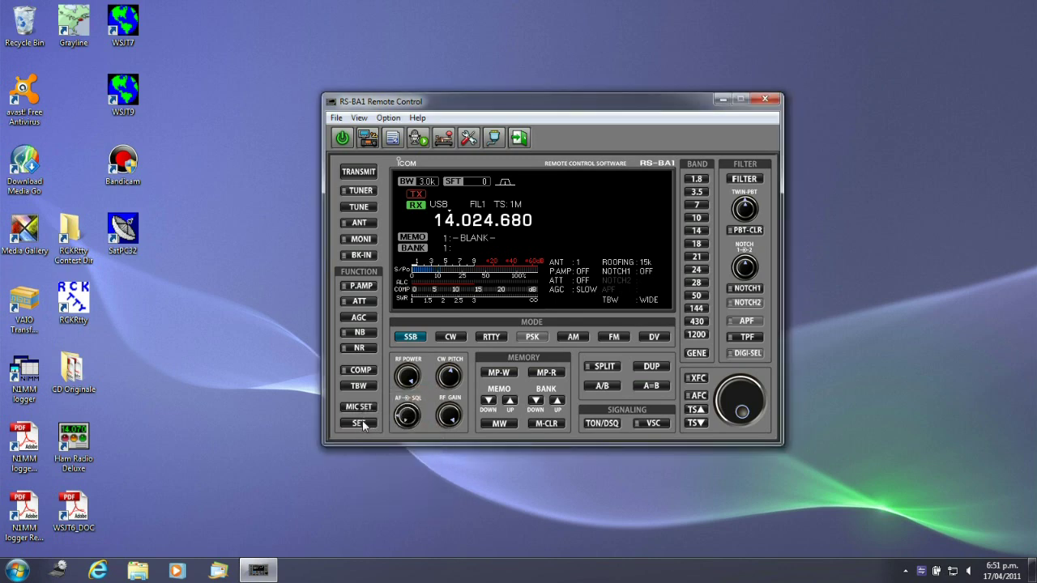
Set the transmit bandwidth to NAR and view the SSB tone and bandwidth settings.
{"action": "left_click", "coordinate": [357, 388]}
{"action": "left_click", "coordinate": [357, 388]}
{"action": "left_click", "coordinate": [357, 388]}
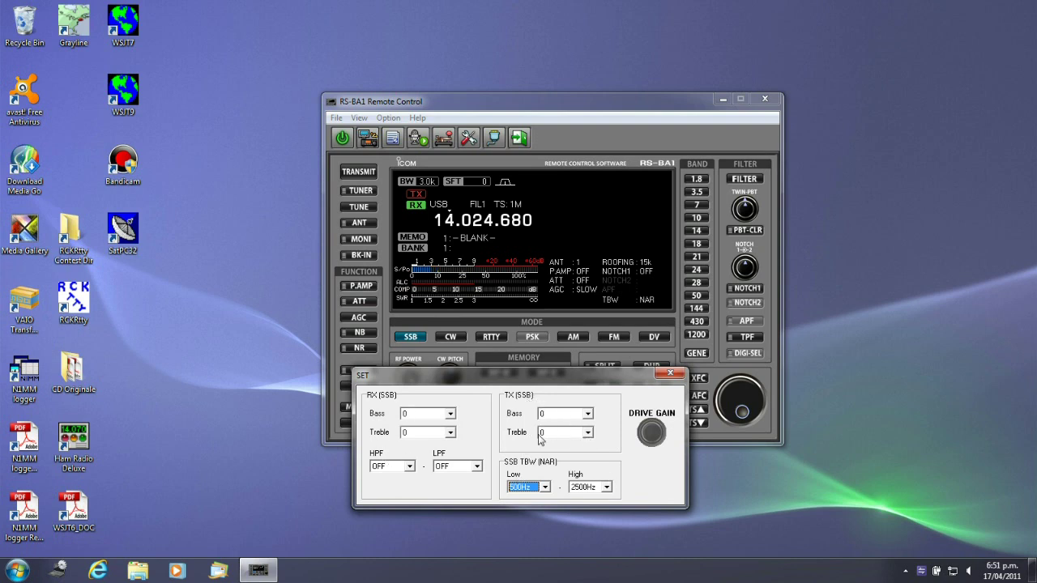
{"action": "left_click", "coordinate": [670, 374]}
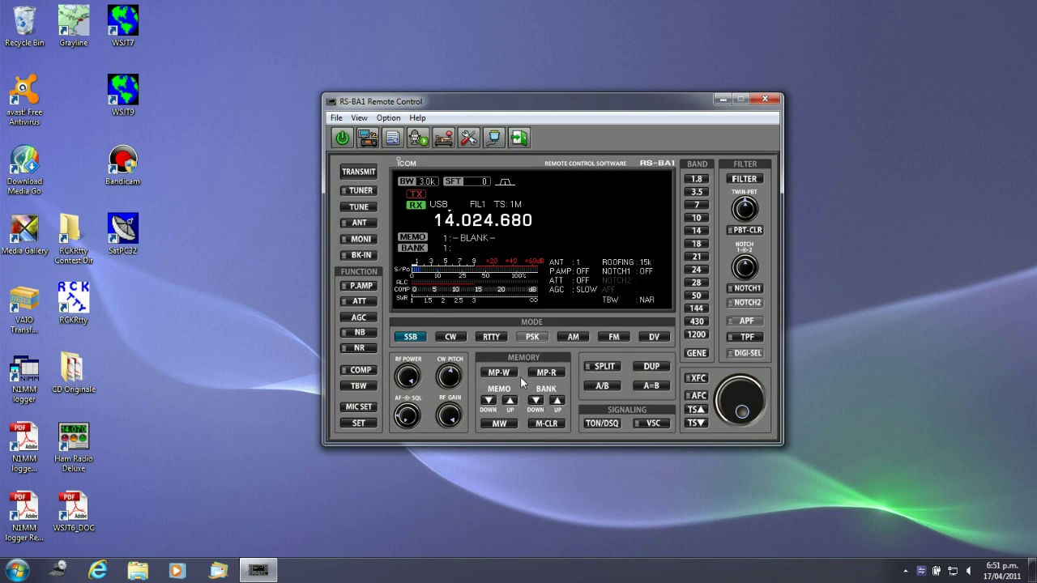
Try stepping the memory bank down and up.
{"action": "left_click", "coordinate": [536, 402]}
{"action": "left_click", "coordinate": [537, 401]}
{"action": "left_click", "coordinate": [557, 401]}
Toggle split operation on and off, and cycle the duplex setting through DUP- back to off.
{"action": "left_click", "coordinate": [604, 367]}
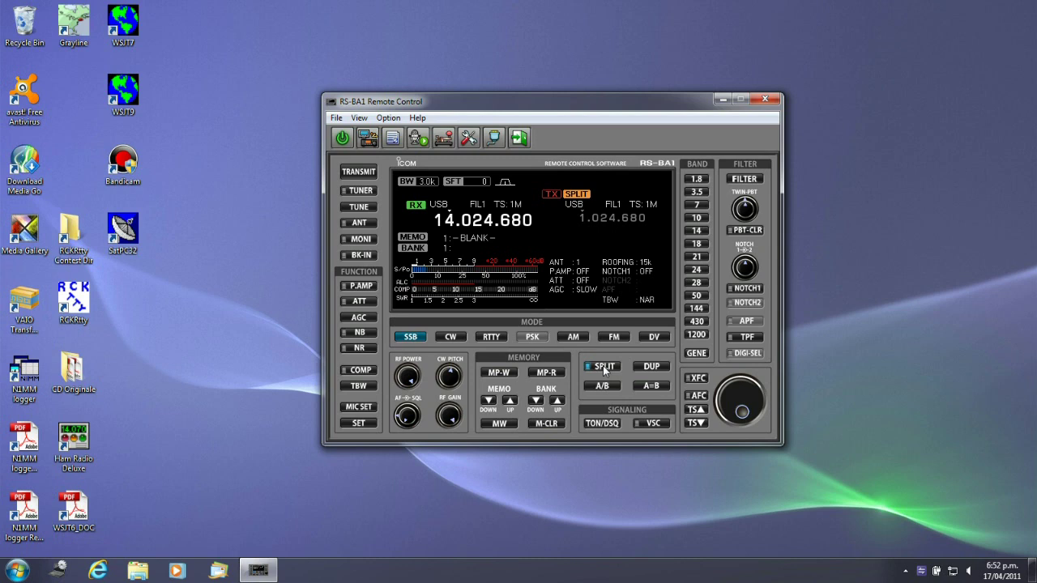
{"action": "left_click", "coordinate": [603, 366]}
{"action": "left_click", "coordinate": [649, 367]}
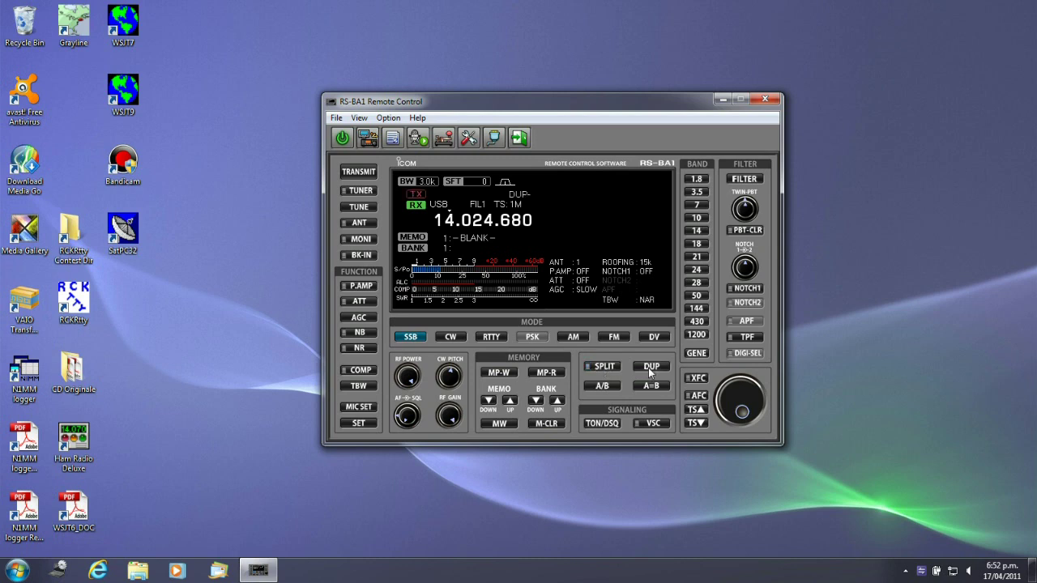
{"action": "left_click", "coordinate": [648, 368]}
{"action": "left_click", "coordinate": [648, 368]}
{"action": "left_click", "coordinate": [648, 368]}
Switch through the 144, 430, 50 and 28 MHz bands and tune down to 21.499.620 in 1 MHz steps.
{"action": "left_click", "coordinate": [697, 309]}
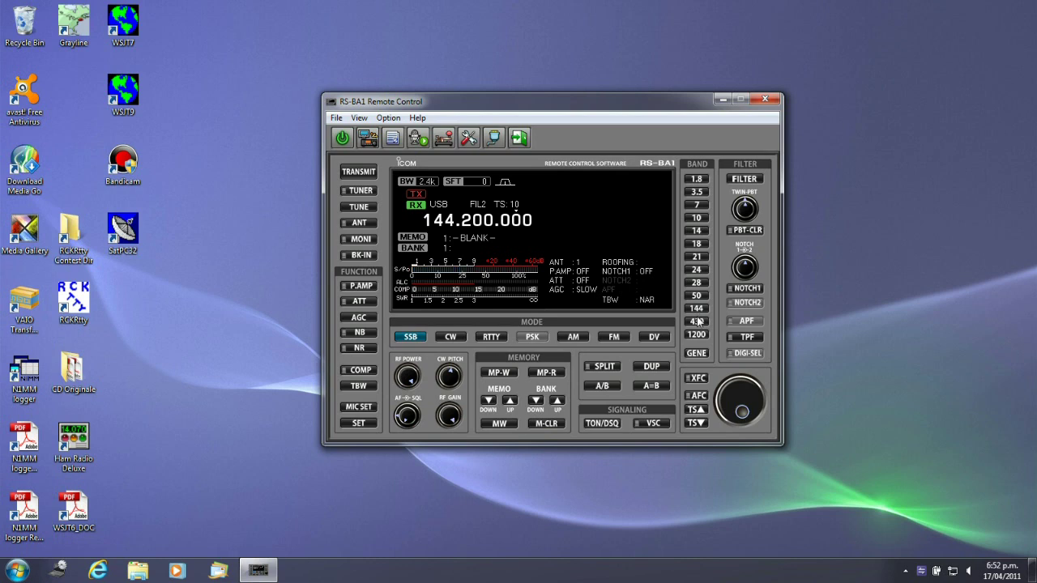
{"action": "left_click", "coordinate": [698, 321]}
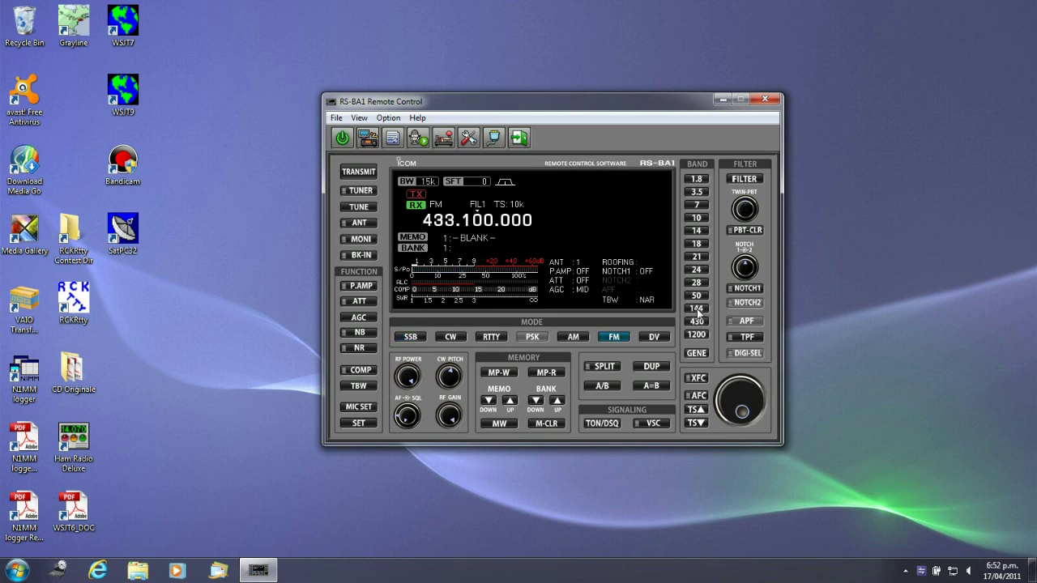
{"action": "left_click", "coordinate": [697, 297]}
{"action": "left_click", "coordinate": [697, 284]}
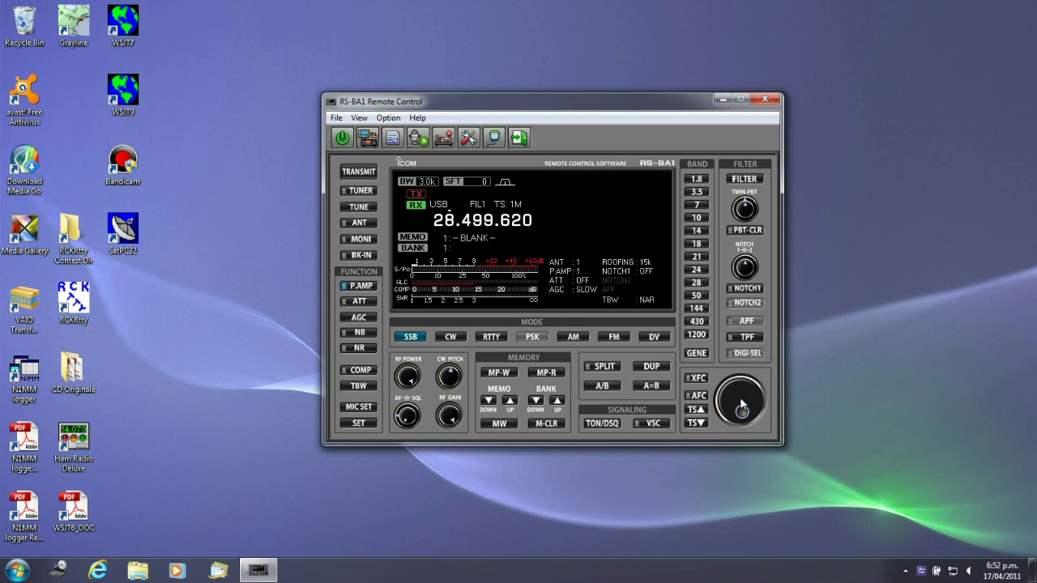
{"action": "scroll", "coordinate": [742, 409], "scroll_direction": "down", "scroll_amount": 7}
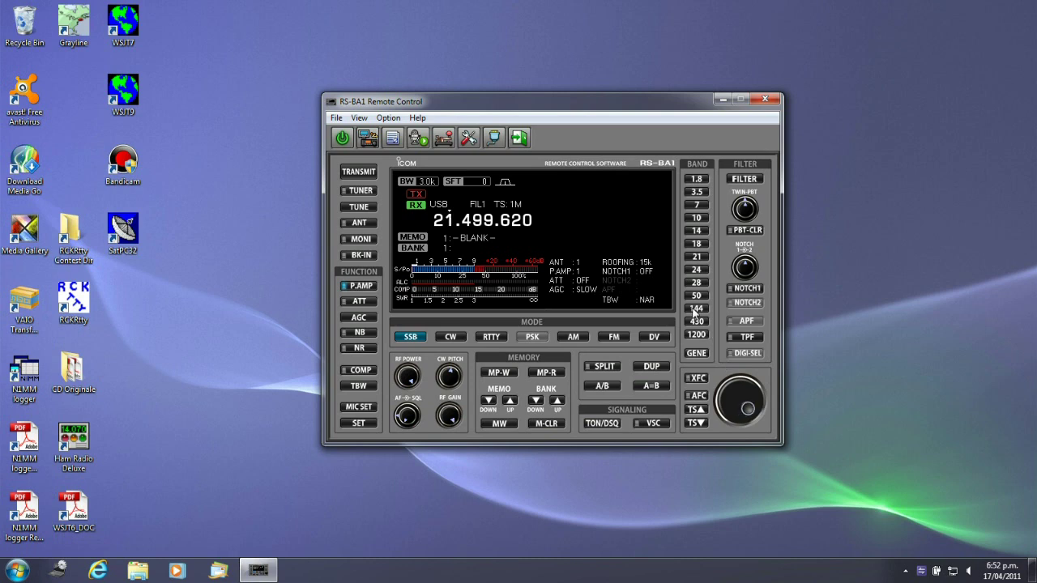
Switch to the 28 MHz band and reduce the tuning step to 100.
{"action": "left_click", "coordinate": [695, 283]}
{"action": "left_click", "coordinate": [698, 422]}
{"action": "left_click", "coordinate": [697, 422]}
{"action": "left_click", "coordinate": [697, 422]}
{"action": "left_click", "coordinate": [698, 422]}
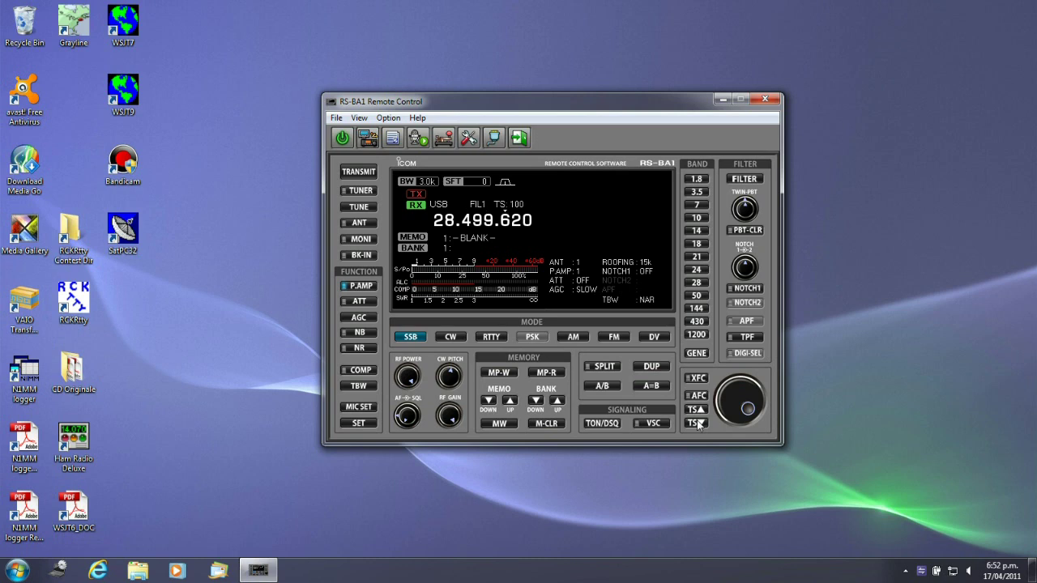
Try different tuning steps, finishing at a step of 1, and tune the frequency down to 28.492.408.
{"action": "left_click", "coordinate": [696, 409]}
{"action": "scroll", "coordinate": [721, 407], "scroll_direction": "down", "scroll_amount": 1}
{"action": "left_click_drag", "start_coordinate": [721, 407], "coordinate": [754, 403]}
{"action": "left_click", "coordinate": [699, 423]}
{"action": "mouse_move", "coordinate": [734, 403]}
{"action": "left_mouse_down"}
{"action": "mouse_move", "coordinate": [752, 405]}
{"action": "mouse_move", "coordinate": [750, 390]}
{"action": "mouse_move", "coordinate": [744, 415]}
{"action": "mouse_move", "coordinate": [752, 394]}
{"action": "mouse_move", "coordinate": [746, 402]}
{"action": "left_mouse_up"}
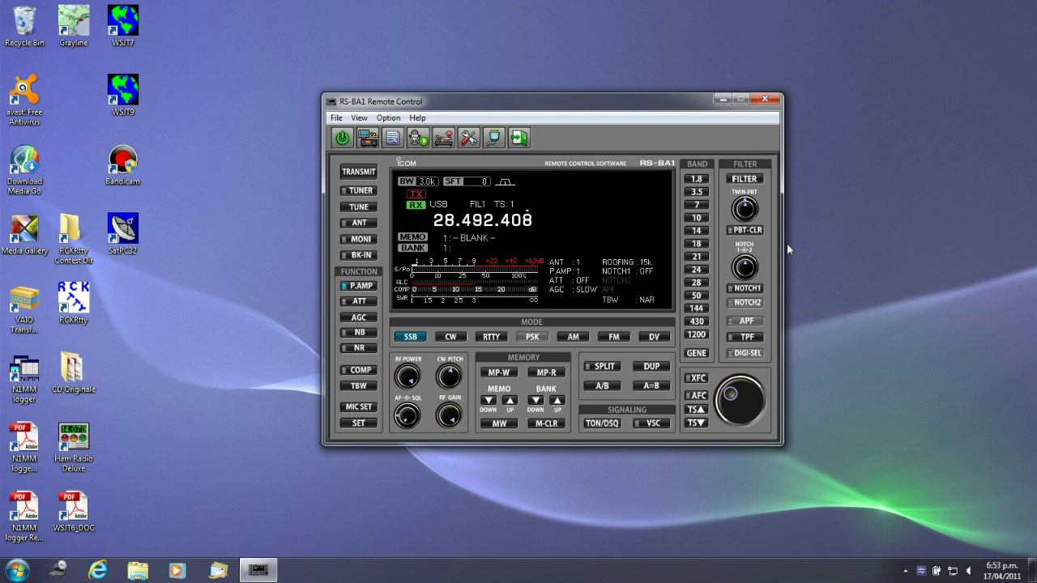
Look at the SSB filter type options and try varying the filter bandwidth, returning it to 3.0k with the type left at SHARP.
{"action": "left_click", "coordinate": [749, 181]}
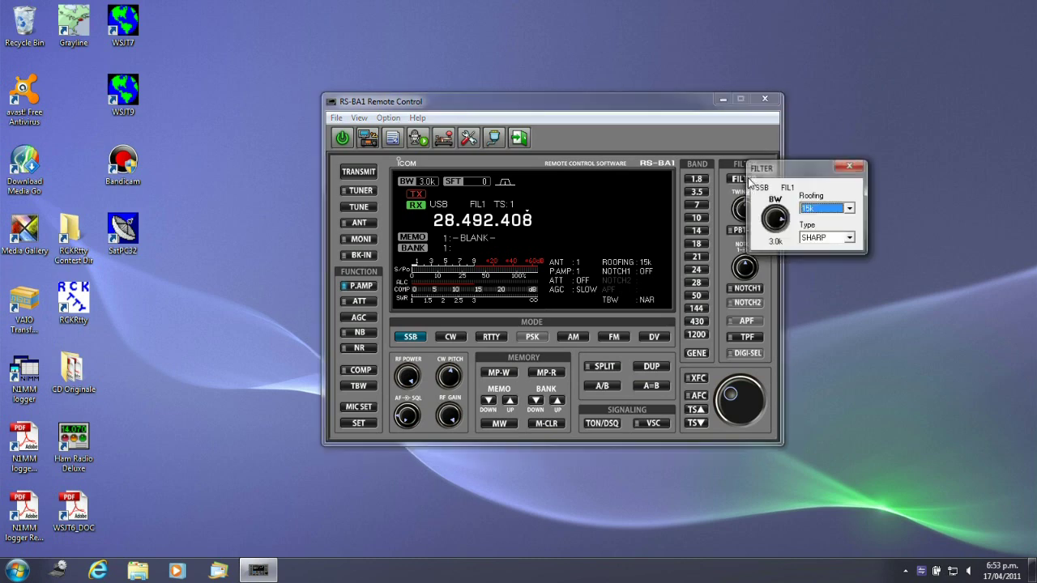
{"action": "left_click", "coordinate": [839, 239]}
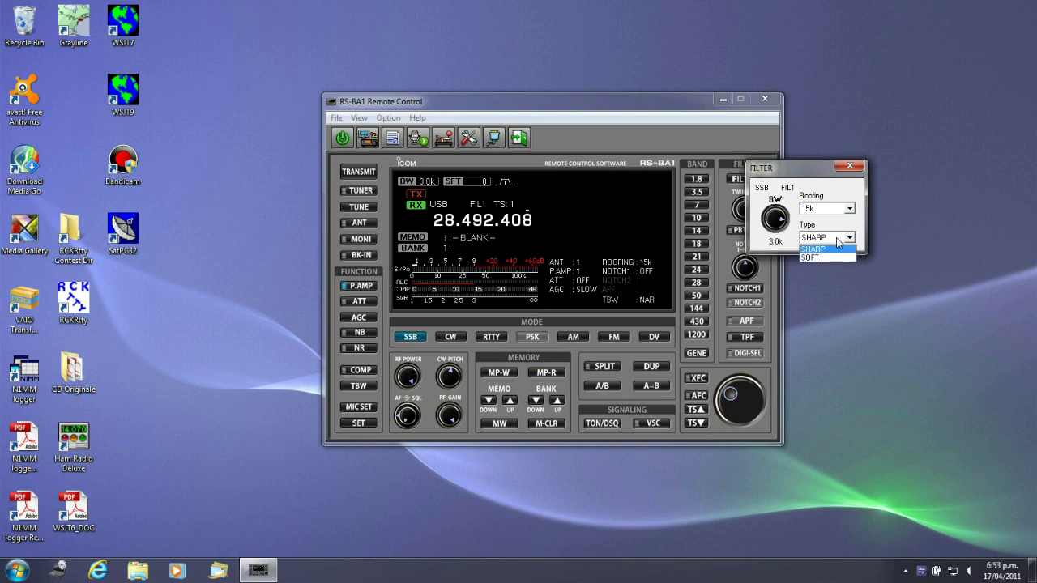
{"action": "left_click", "coordinate": [837, 238]}
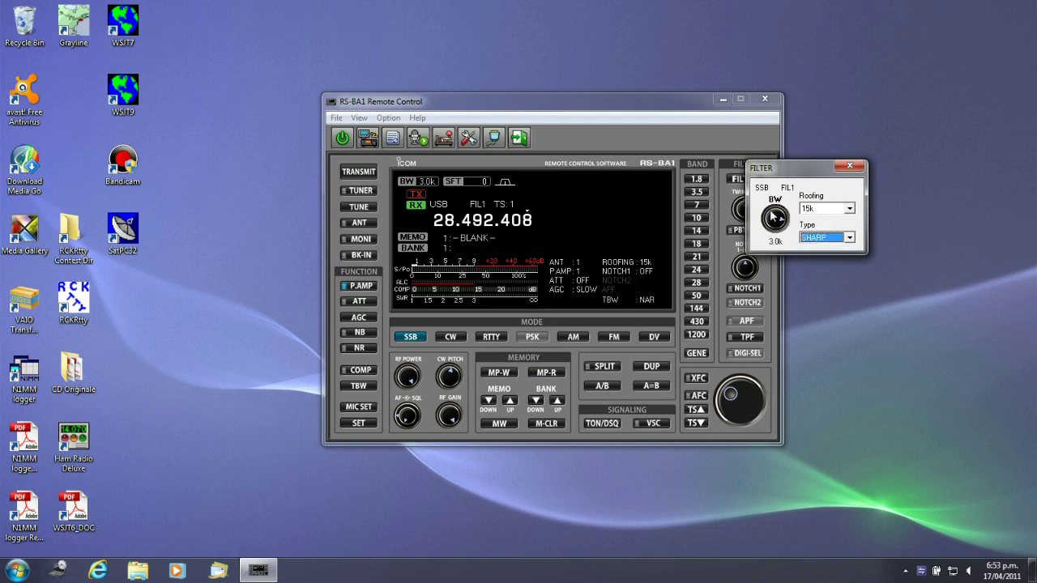
{"action": "scroll", "coordinate": [773, 215], "scroll_direction": "down", "scroll_amount": 7}
{"action": "scroll", "coordinate": [782, 222], "scroll_direction": "up", "scroll_amount": 13}
{"action": "scroll", "coordinate": [773, 226], "scroll_direction": "down", "scroll_amount": 1}
{"action": "left_click", "coordinate": [853, 165]}
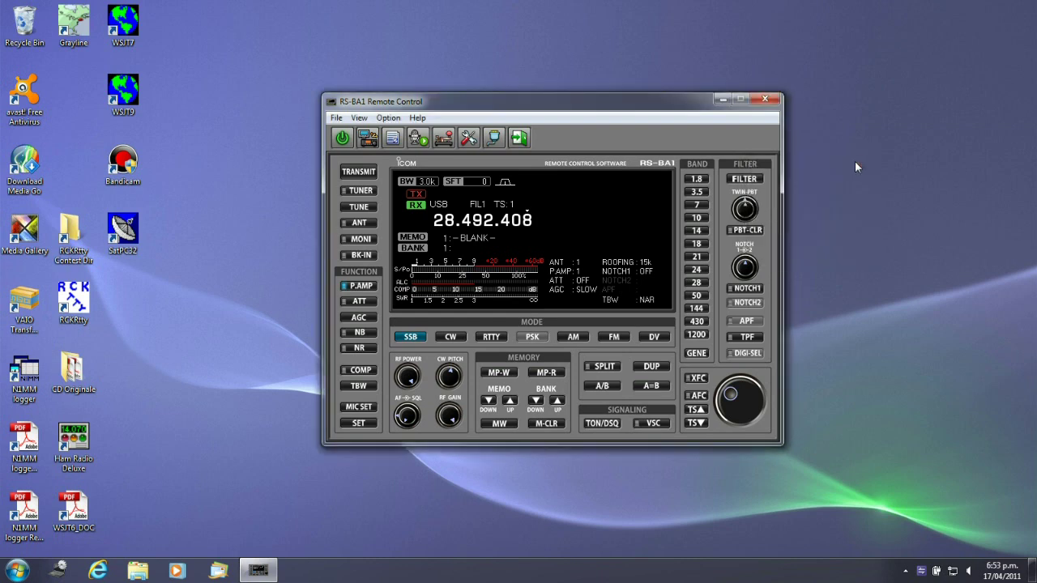
Open the Memory Channel Editor, maximize it and examine the channel columns from Name through RPT2.
{"action": "left_click", "coordinate": [393, 142]}
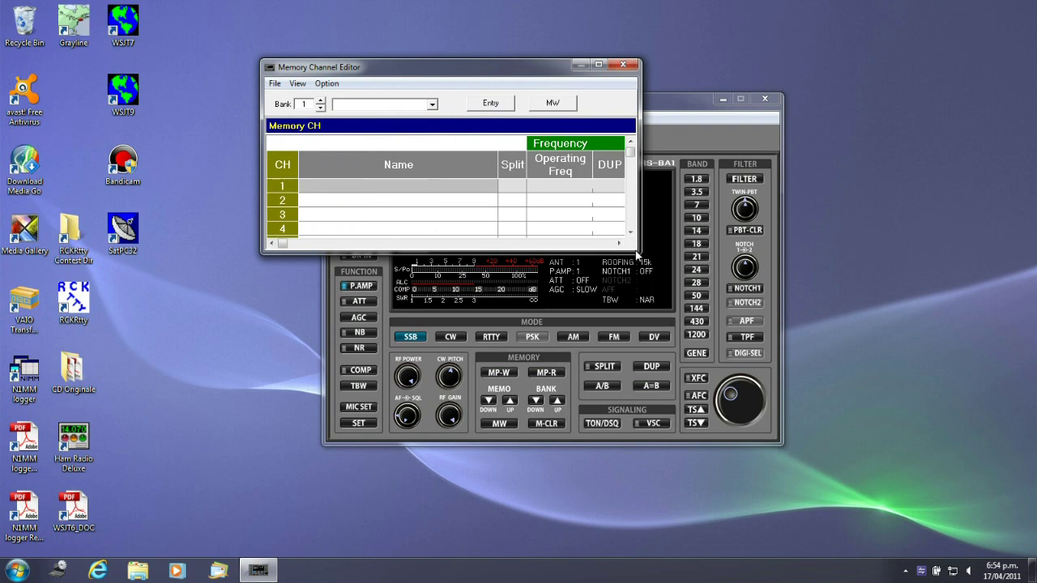
{"action": "left_click_drag", "start_coordinate": [638, 256], "coordinate": [926, 279]}
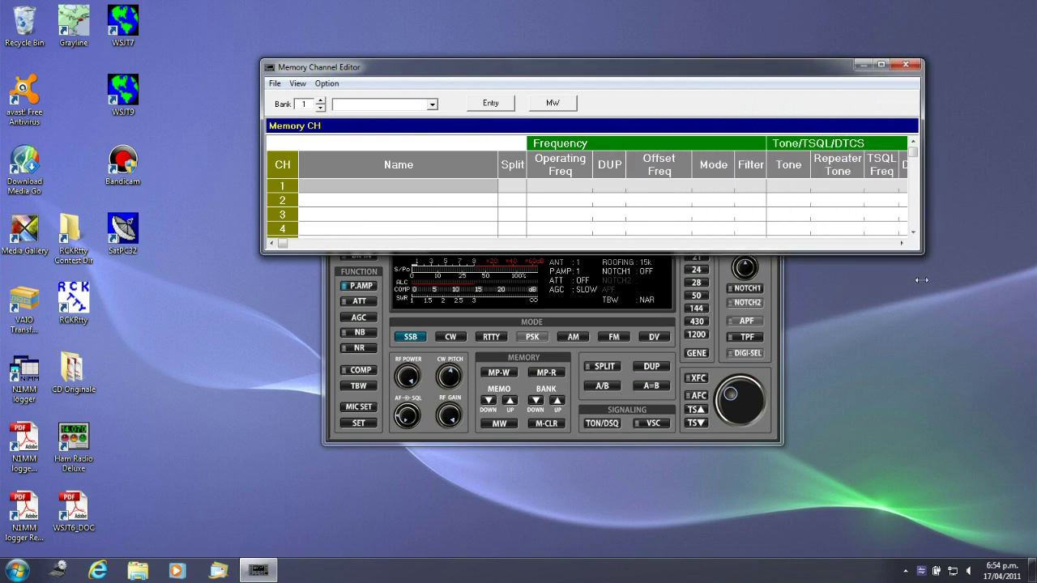
{"action": "left_click", "coordinate": [881, 68]}
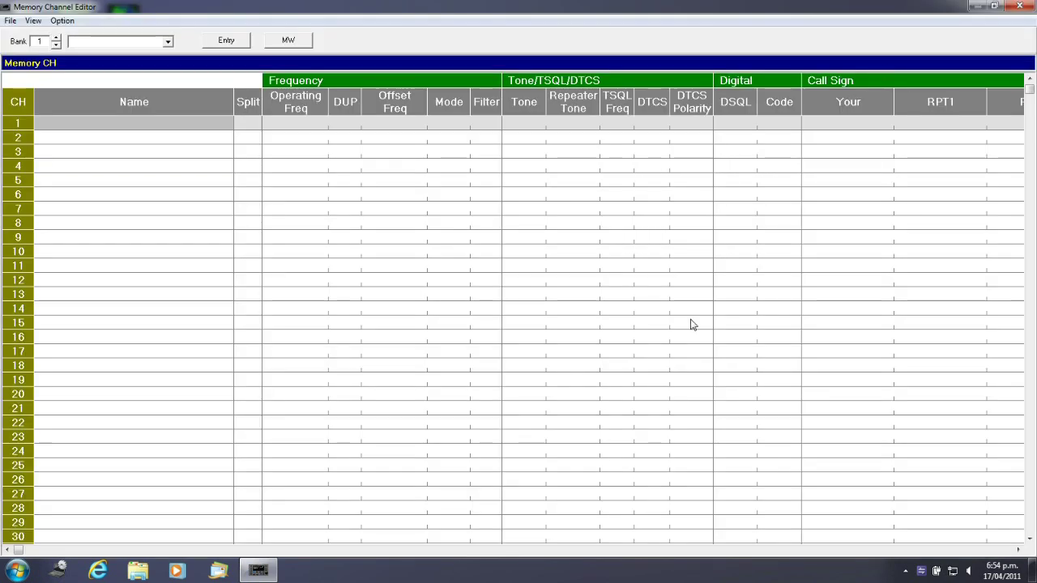
{"action": "left_click", "coordinate": [922, 550]}
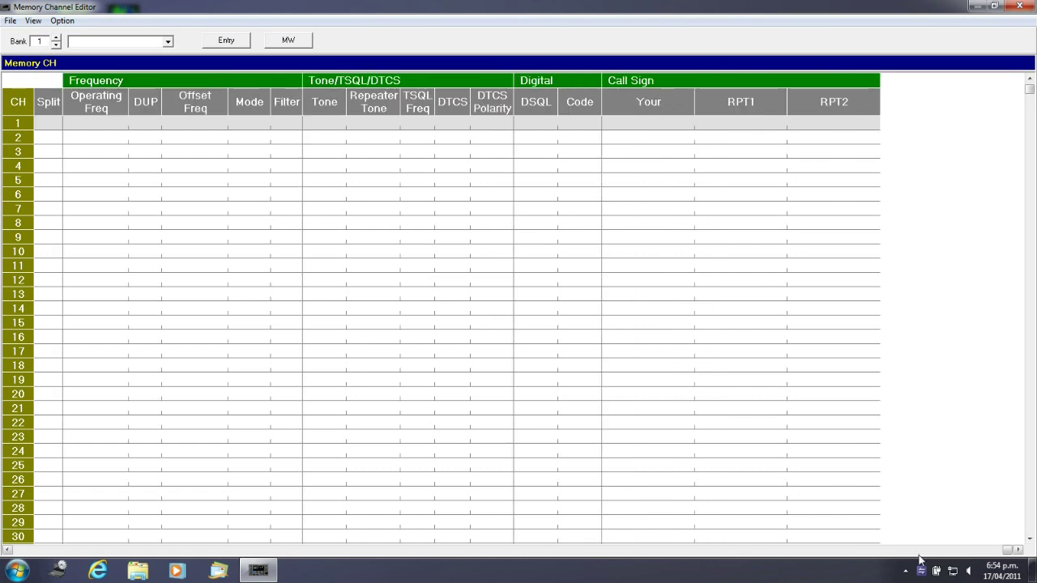
{"action": "left_click", "coordinate": [40, 550]}
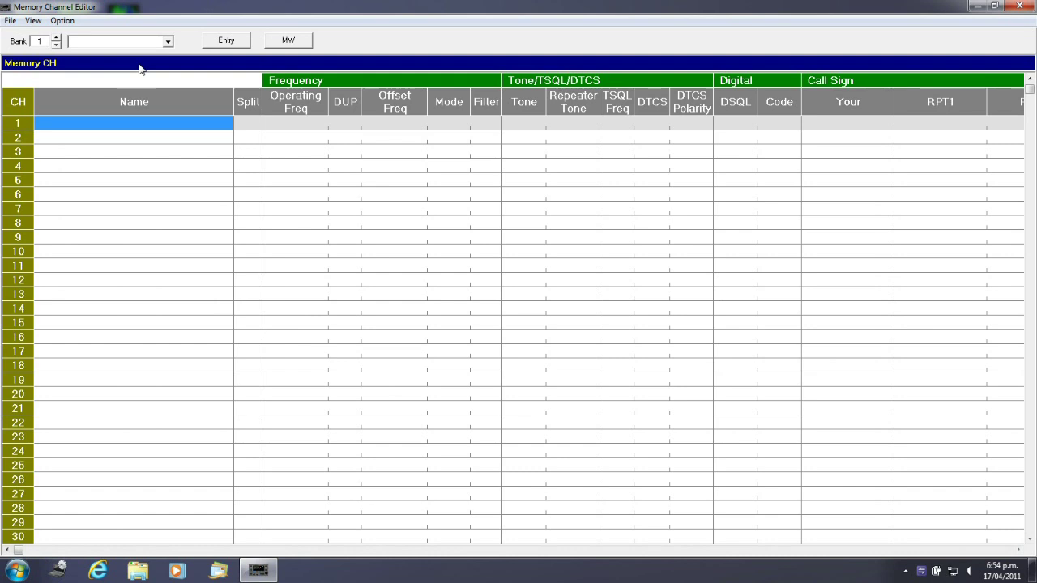
Step the displayed memory bank up and down from bank 1, and close the Memory Channel Editor.
{"action": "left_click", "coordinate": [55, 38]}
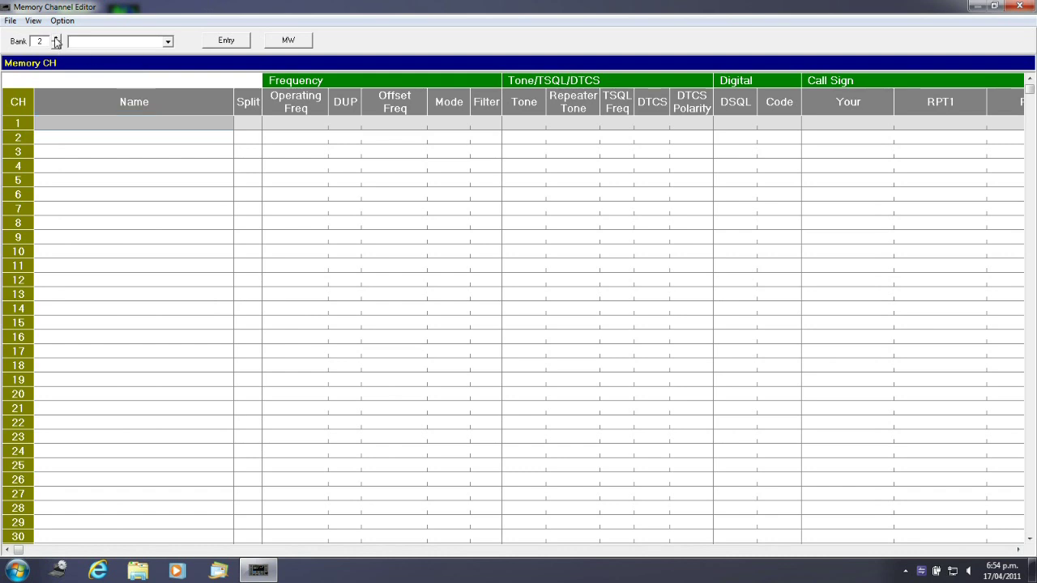
{"action": "left_click", "coordinate": [55, 45]}
{"action": "left_click", "coordinate": [55, 39]}
{"action": "left_click", "coordinate": [55, 38]}
{"action": "left_click", "coordinate": [1018, 5]}
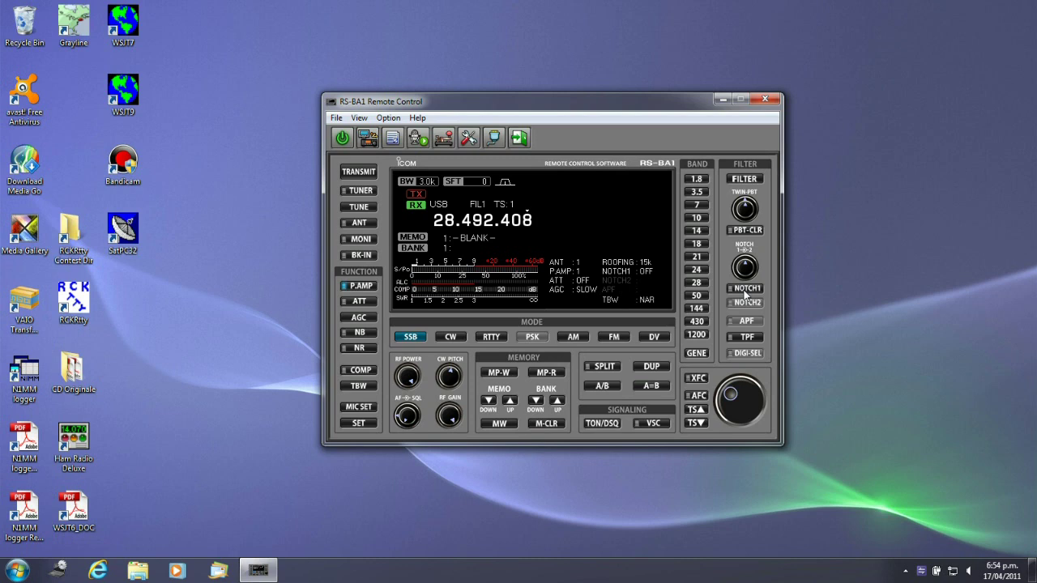
Close the RS-BA1 Remote Control program and open Remote Utility from the desktop.
{"action": "left_click", "coordinate": [765, 101]}
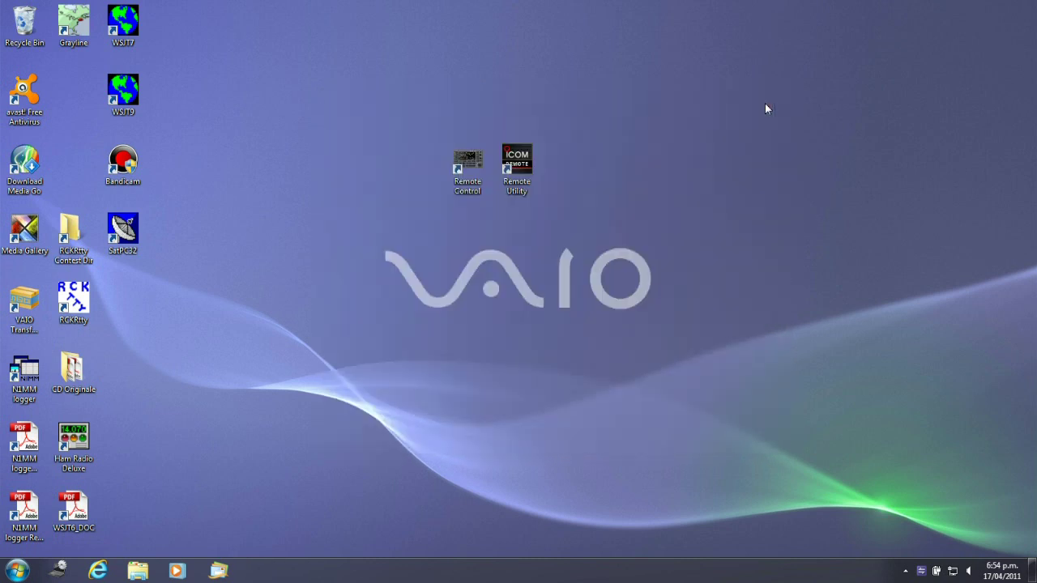
{"action": "left_click", "coordinate": [517, 166]}
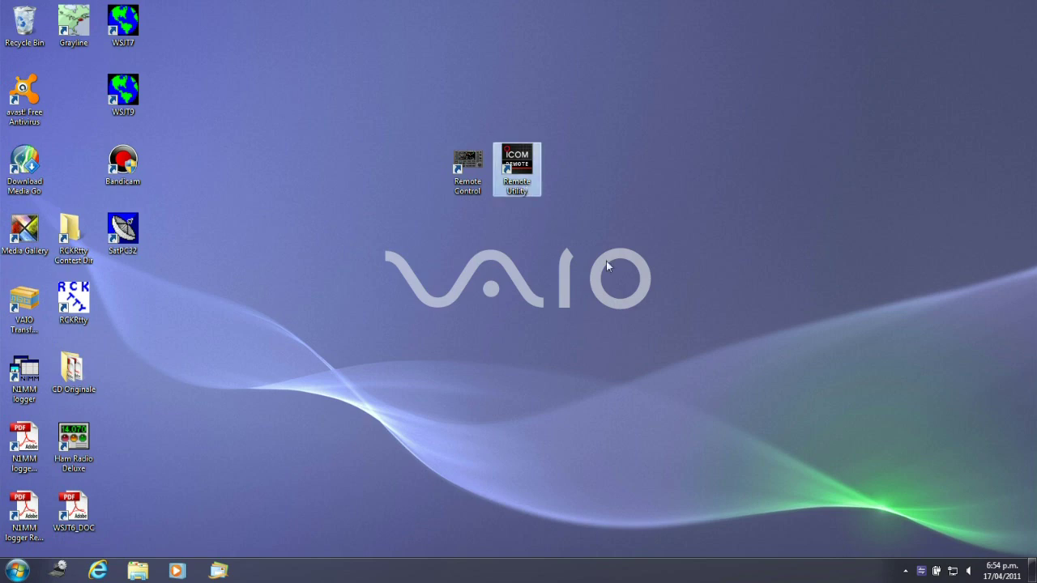